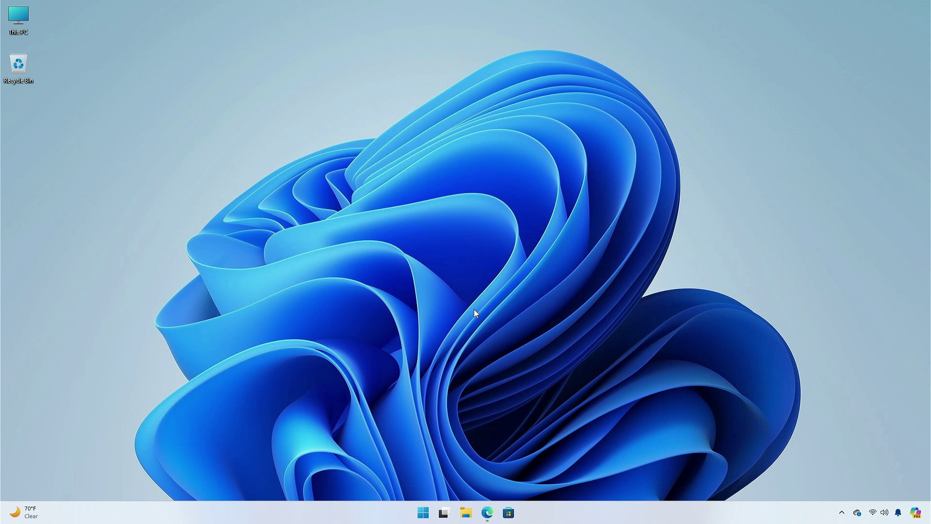
Search Bing in Edge for 'driver easy' and open the official drivereasy.com site
click(488, 512)
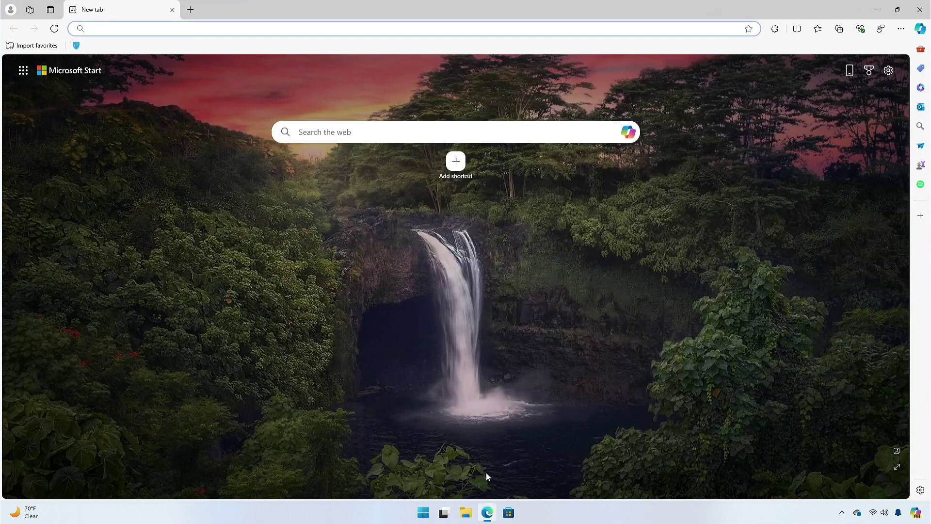
text(driver easy)
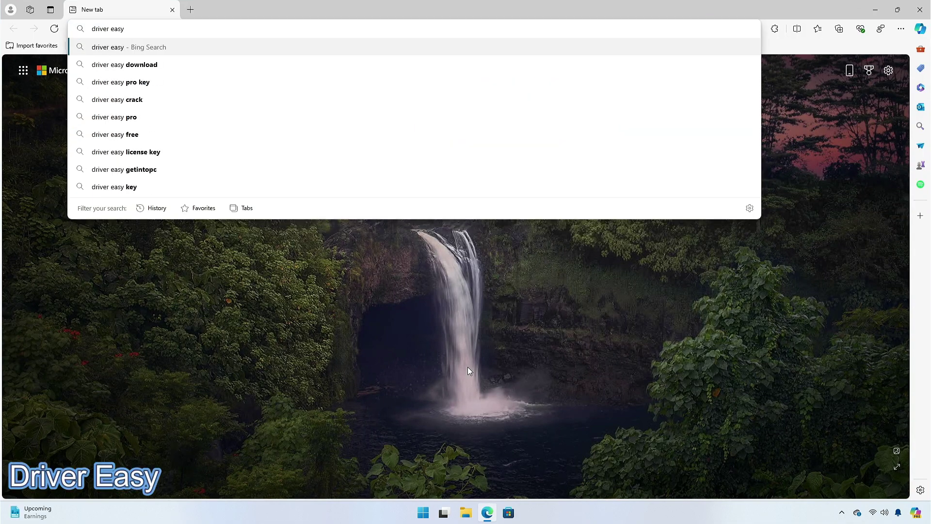
key(Return)
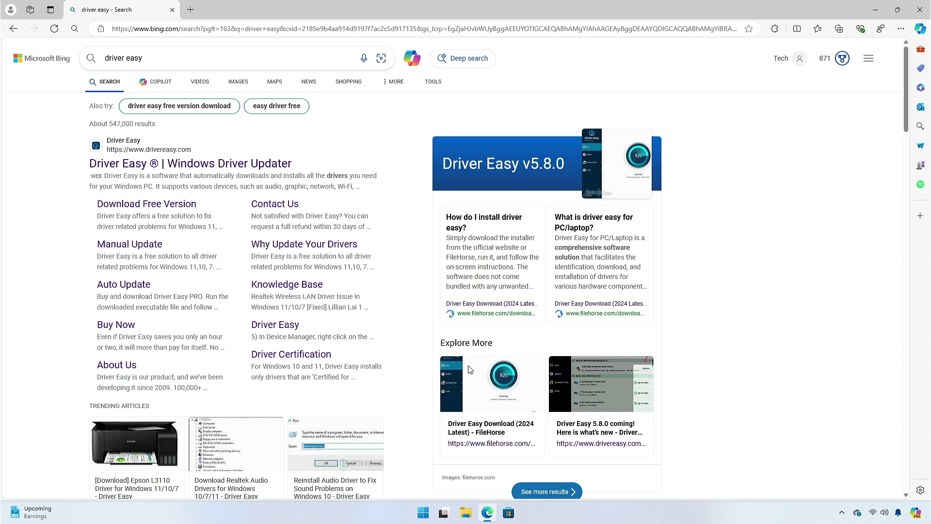
click(165, 163)
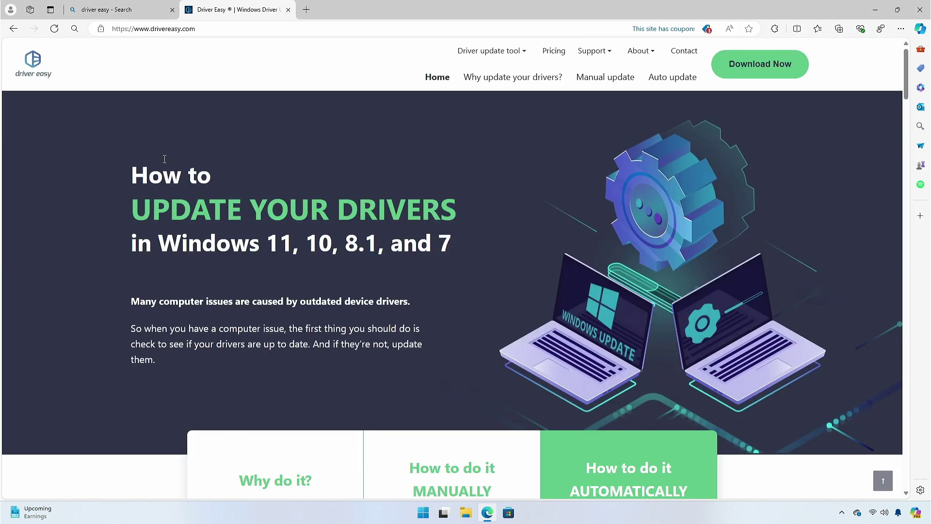
Download DriverEasy_Setup.exe and run it, allowing changes and confirming the installer language
click(760, 66)
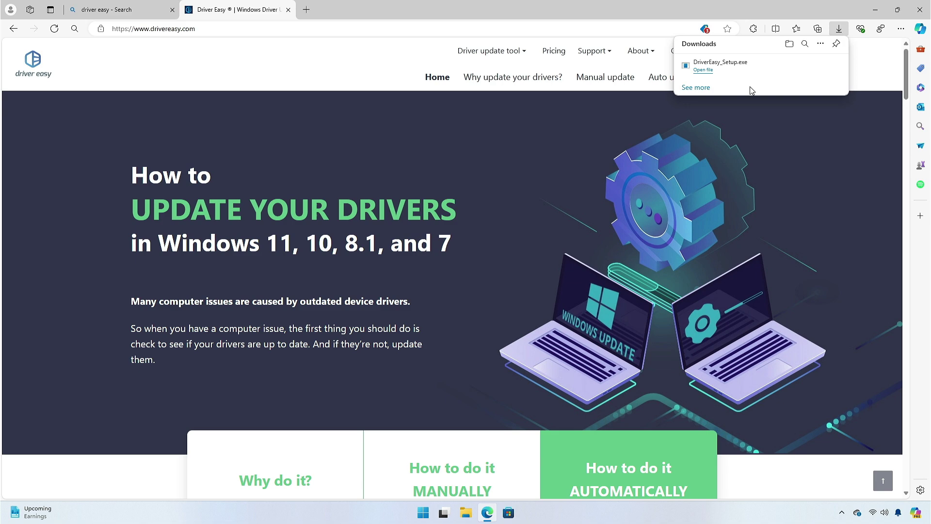
click(704, 70)
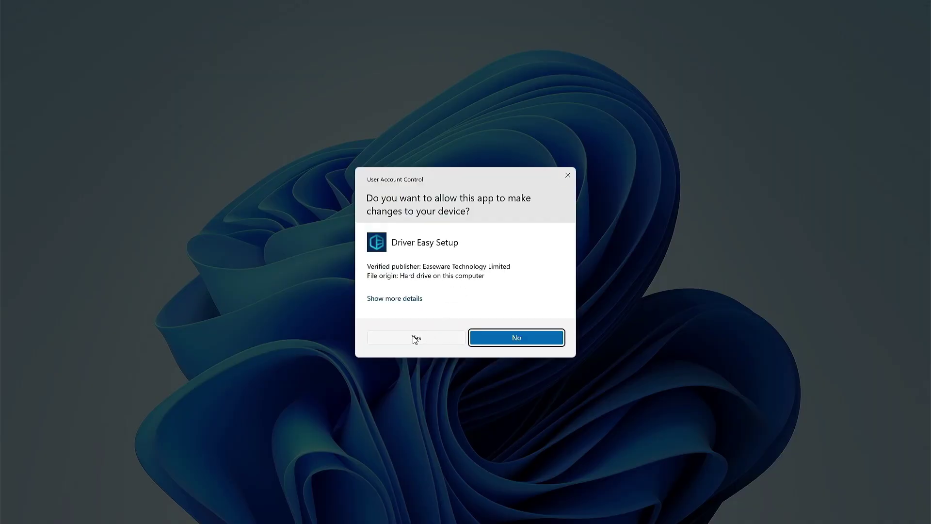
click(416, 339)
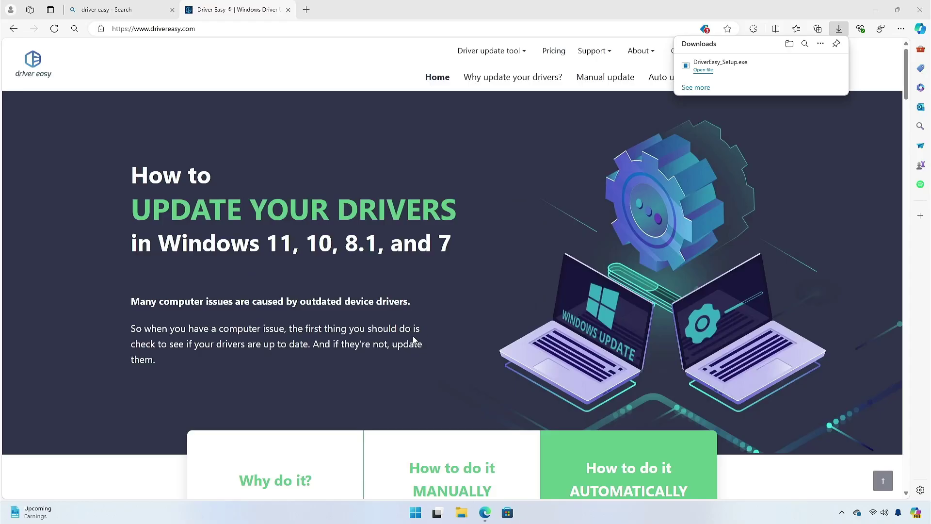
click(469, 280)
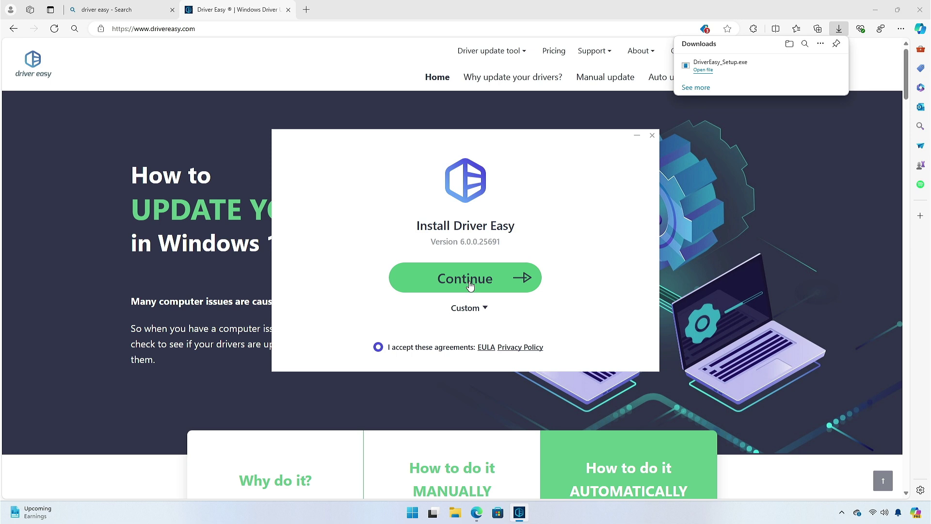
Install Driver Easy 6.0.0.25691, launch it and start a scan for outdated drivers
click(470, 282)
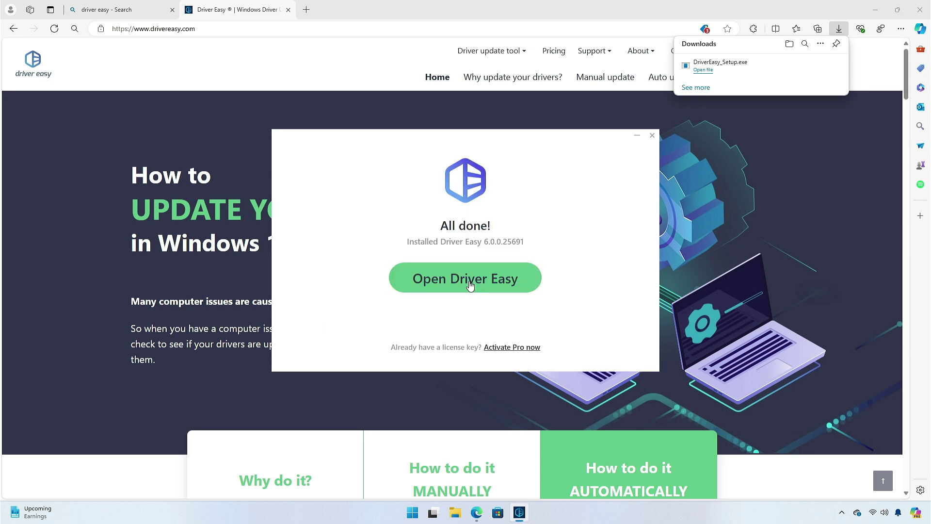
click(468, 278)
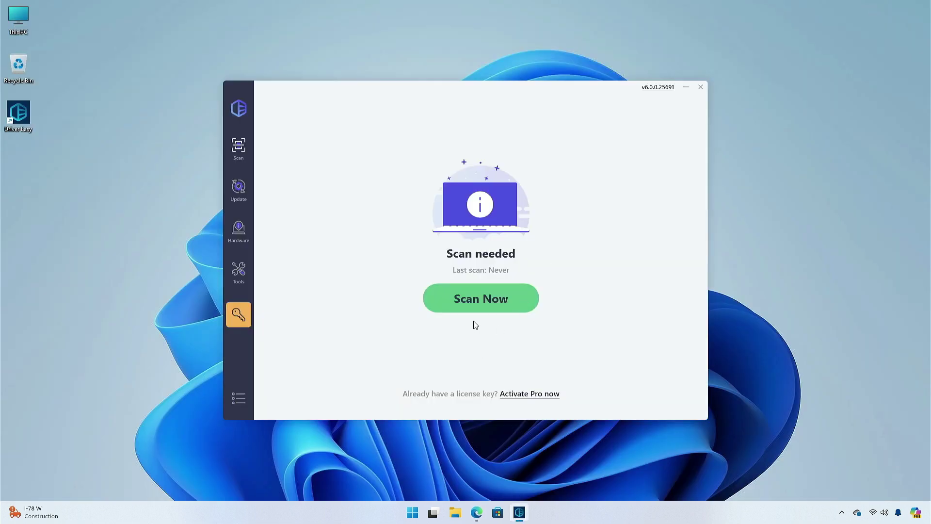
click(473, 298)
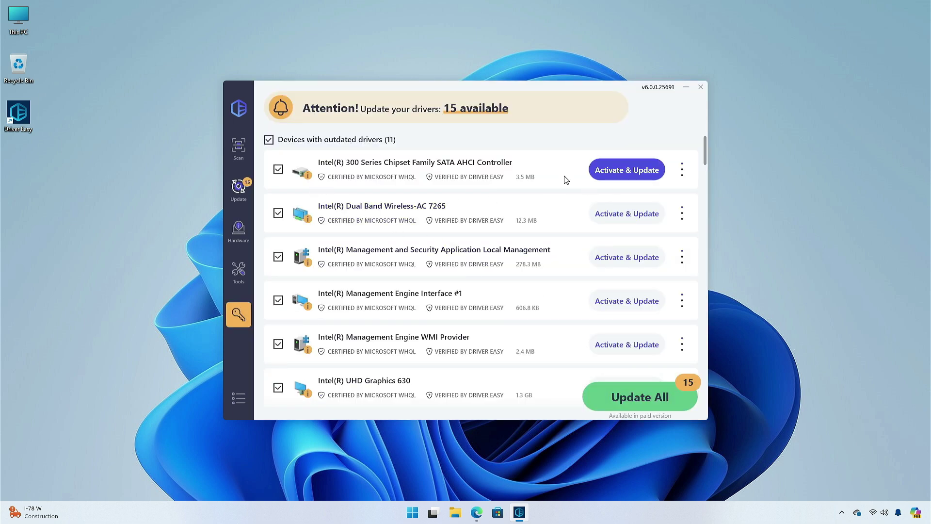
Scroll through Driver Easy's results listing 15 updates across 11 outdated devices
scroll(567, 199, down, 6)
scroll(567, 207, down, 3)
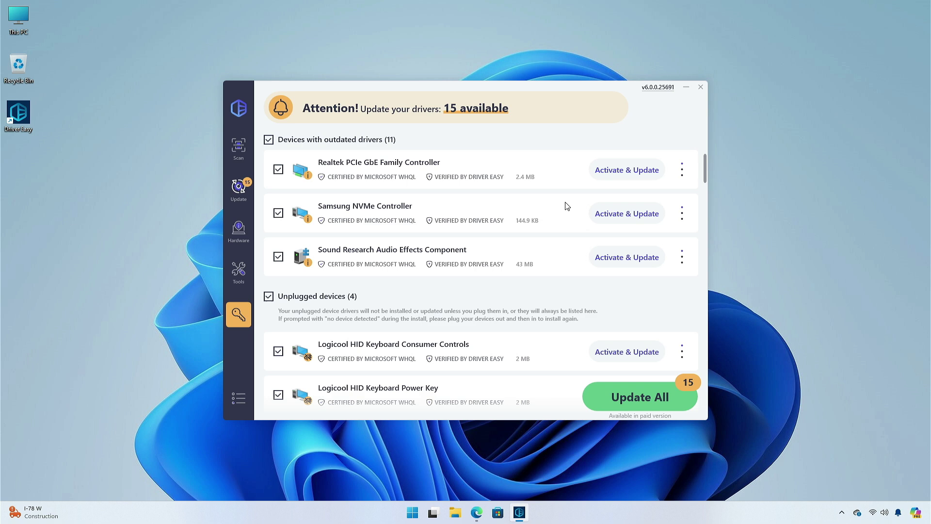
scroll(567, 206, up, 5)
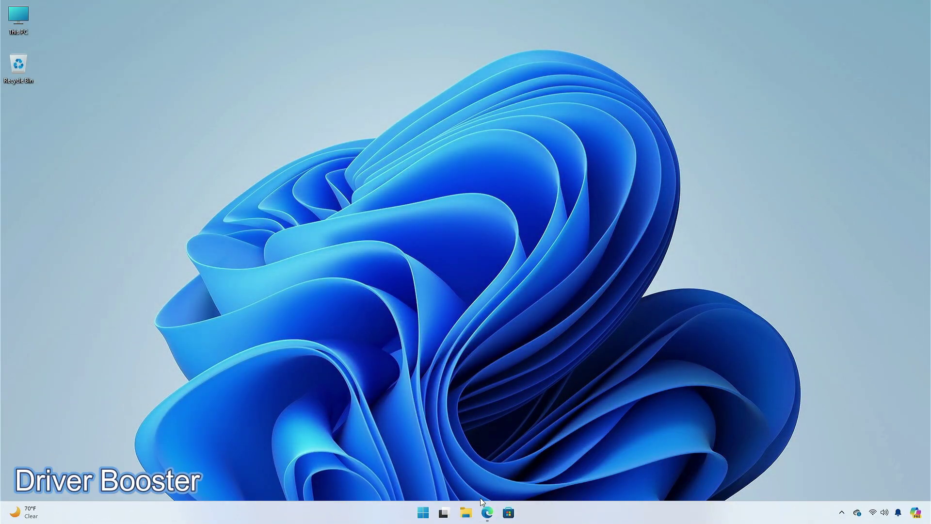
Search Bing for 'driver booster' and open IObit's Driver Booster 11 Free page
click(482, 502)
text(driv)
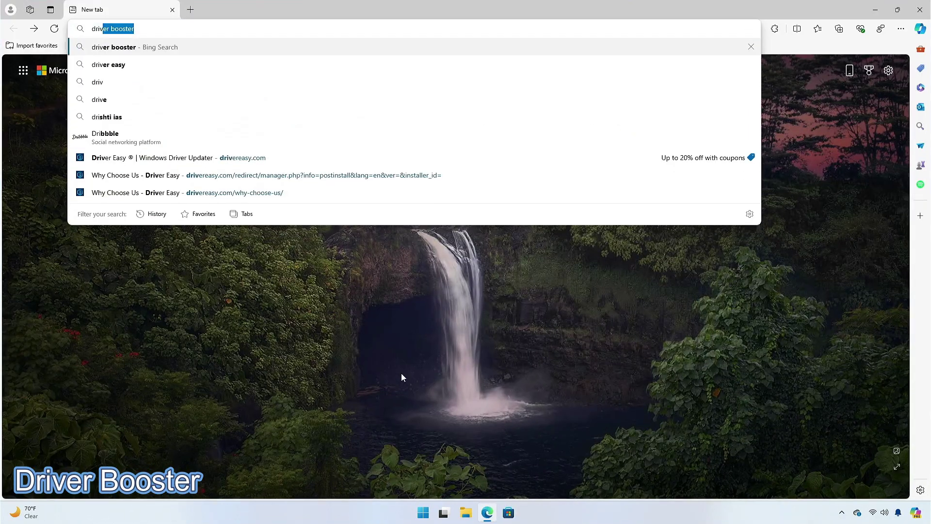
text(er booster)
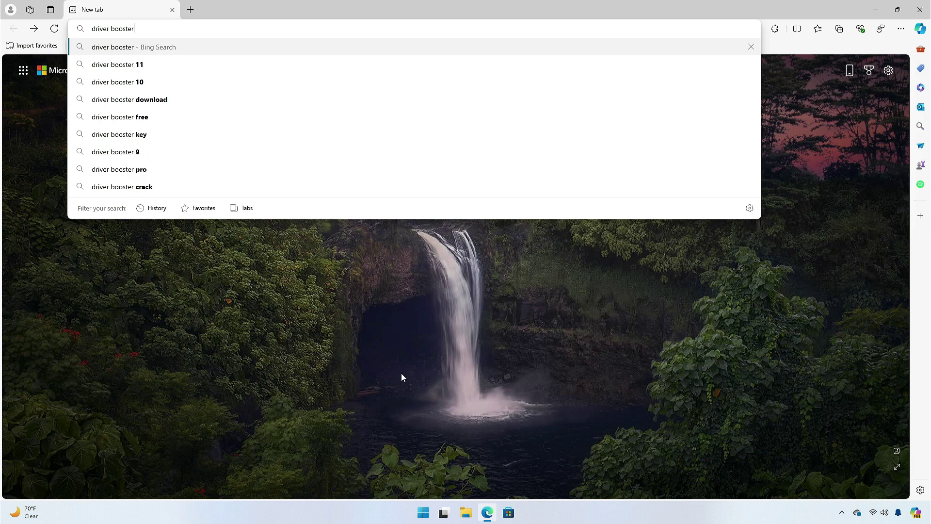
key(Return)
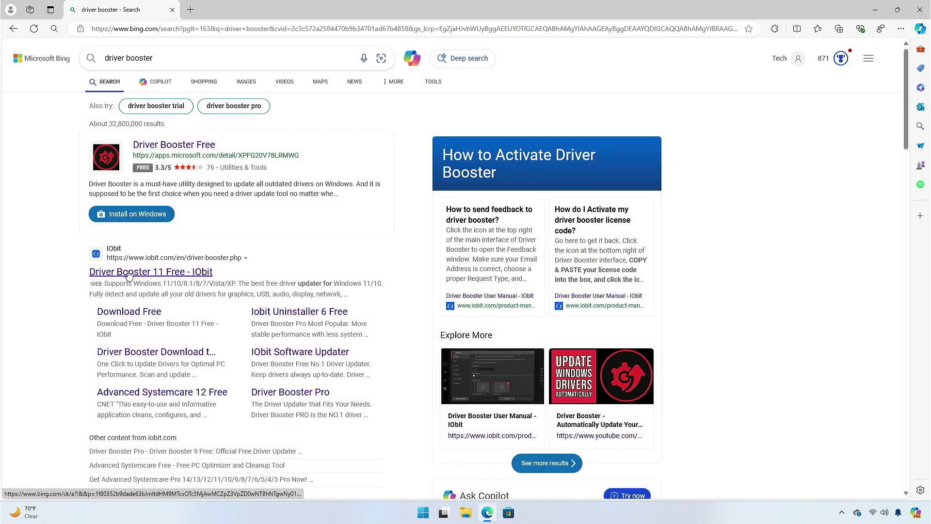
click(132, 272)
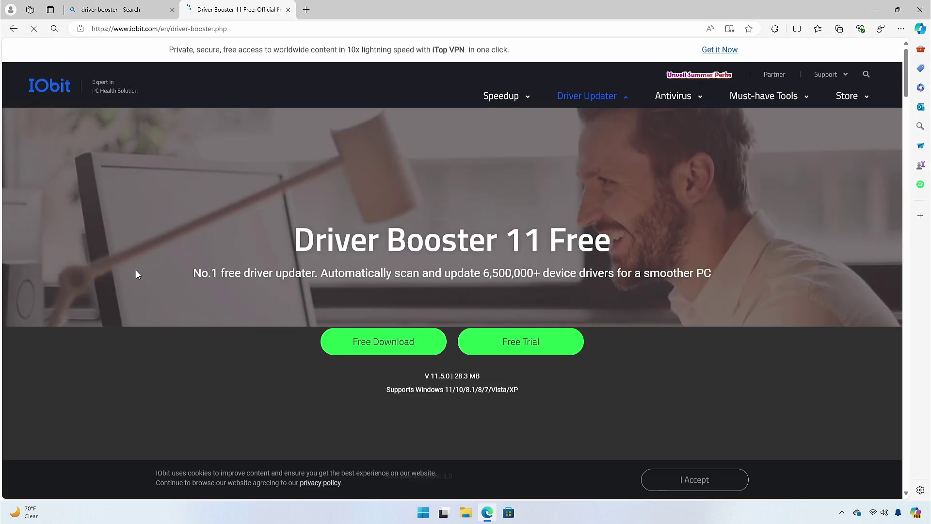
Download driver_booster_setup.exe and run it, allowing it to make changes
click(384, 350)
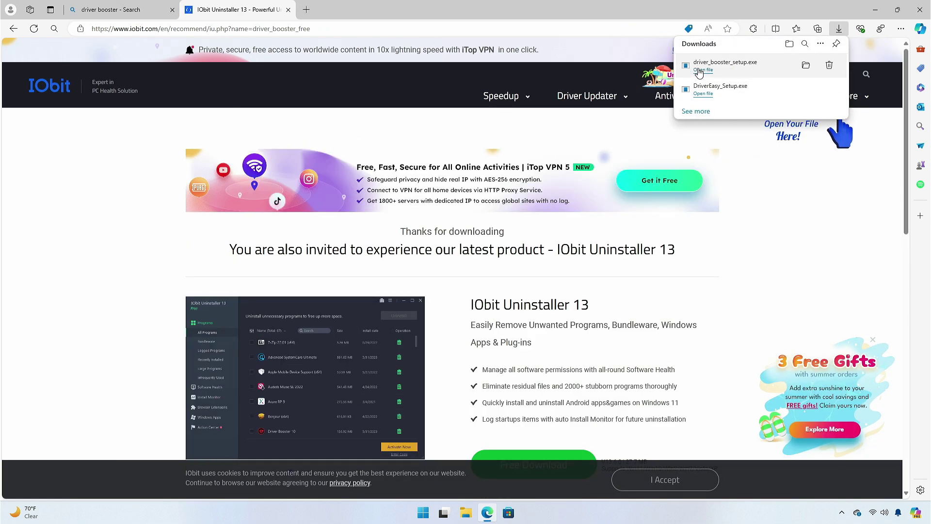
click(699, 71)
click(410, 339)
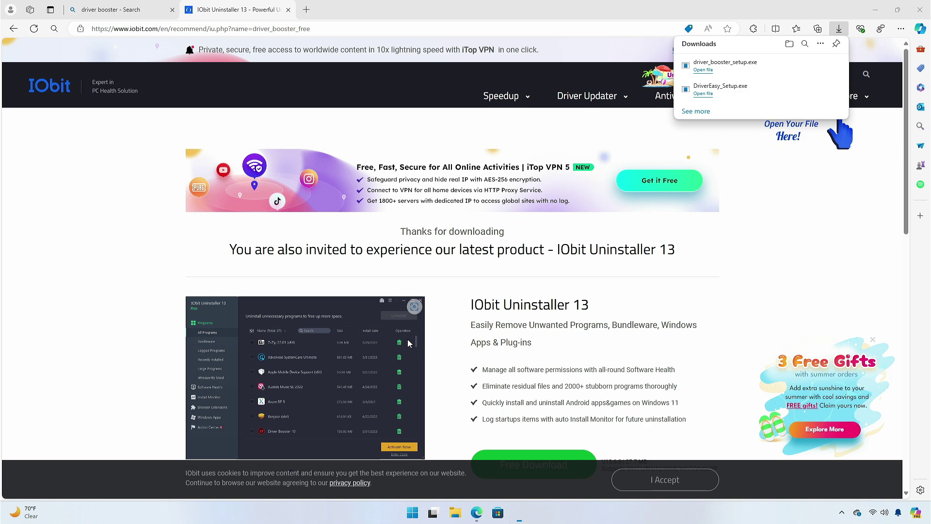
Finish installing Driver Booster 11, scan, and scroll its 24 outdated driver results
click(869, 7)
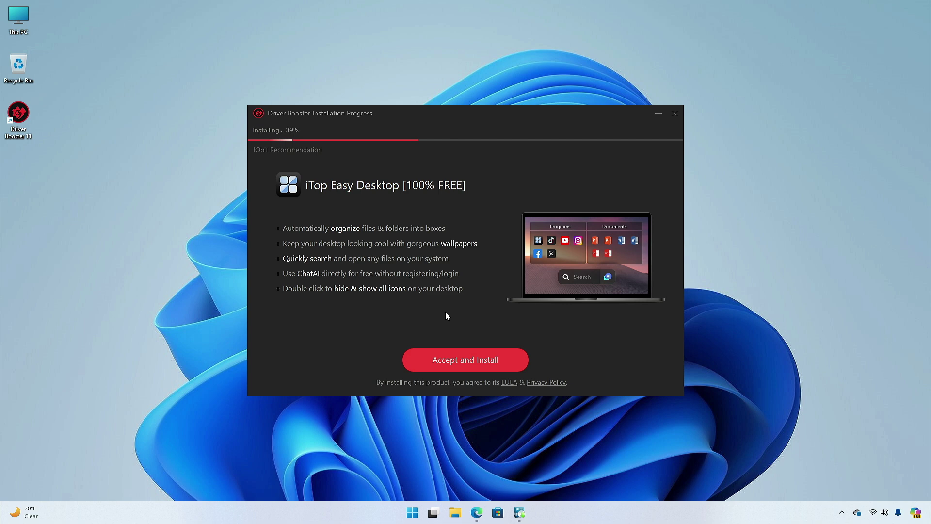
click(464, 326)
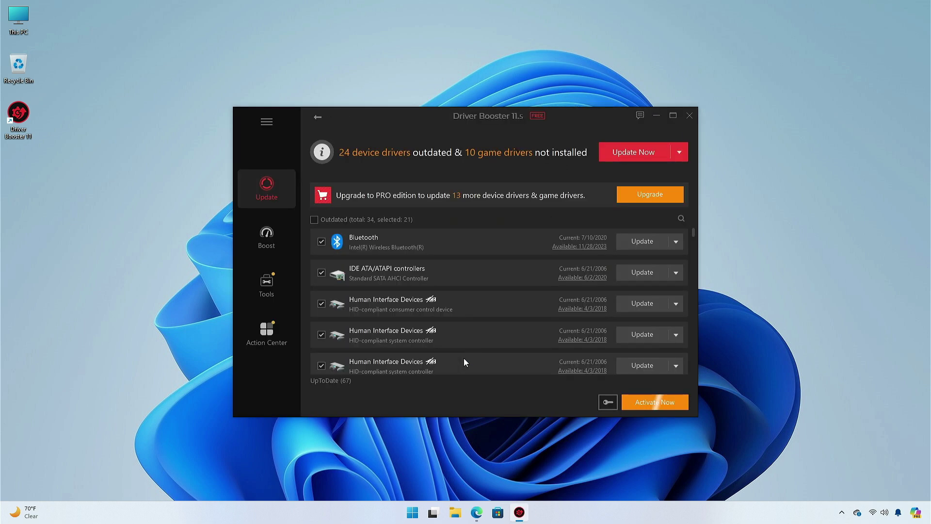
scroll(505, 298, down, 15)
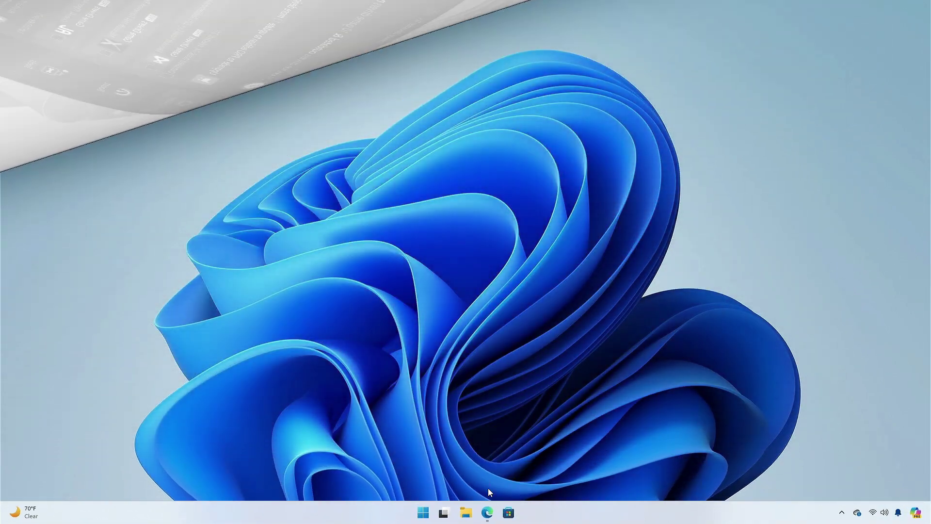
Search Bing for 'bit driver updater' and scroll the results
click(489, 510)
text(bit driver u)
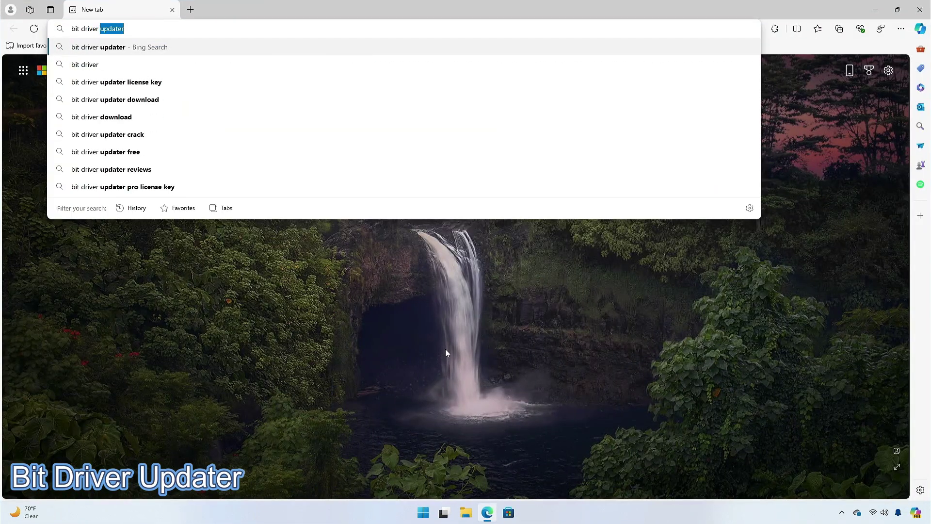
text(pdater)
key(Return)
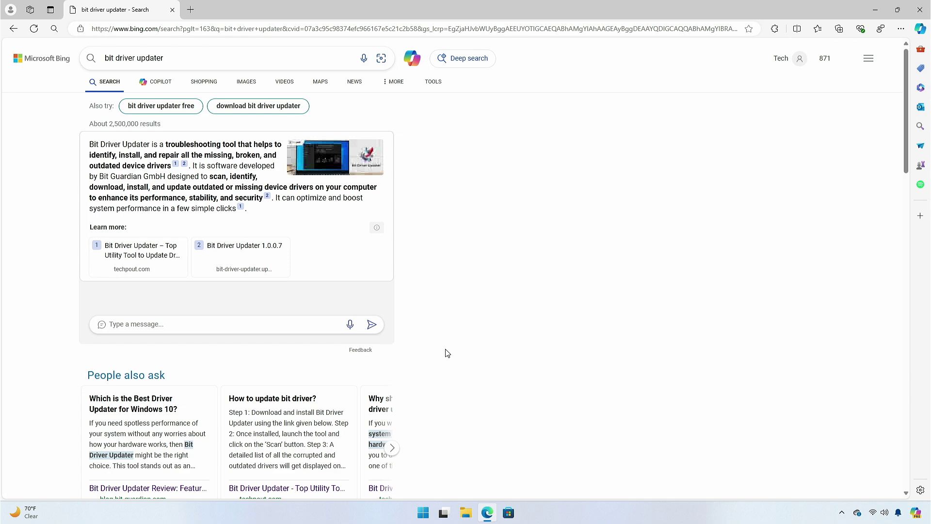
scroll(447, 352, down, 5)
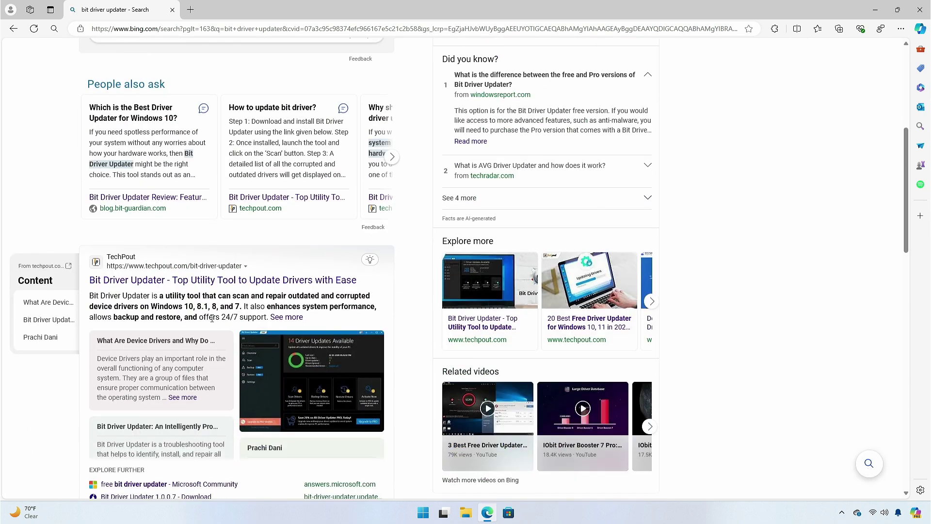
From the TechPout article, download bitdurtsetup.exe and launch it, allowing it to proceed
click(177, 285)
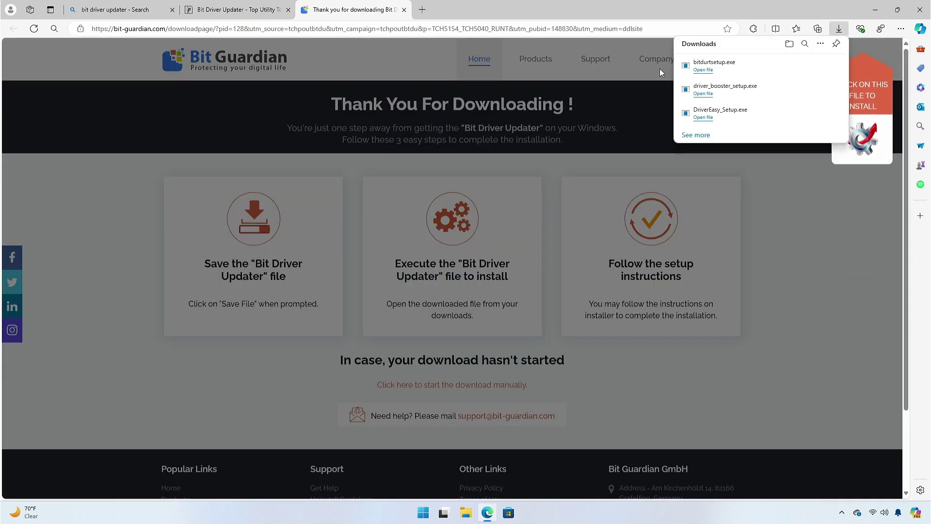
click(701, 70)
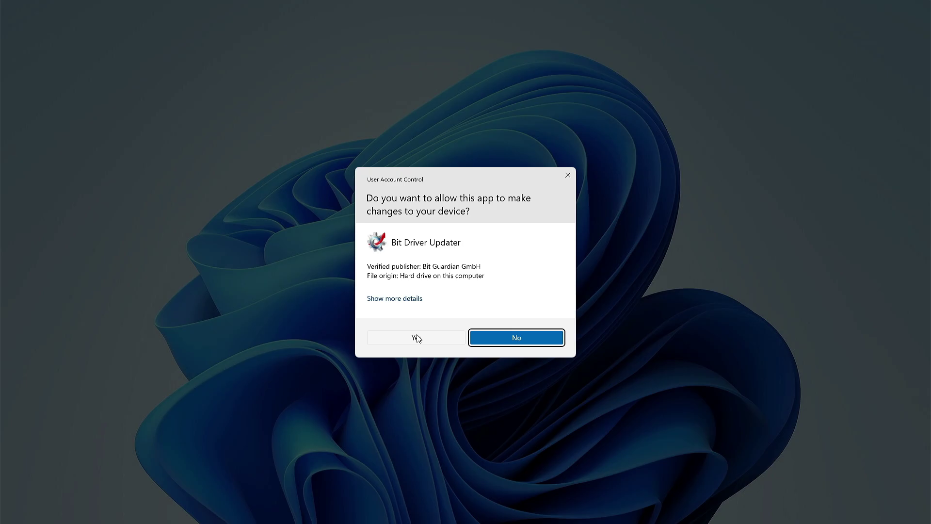
click(416, 338)
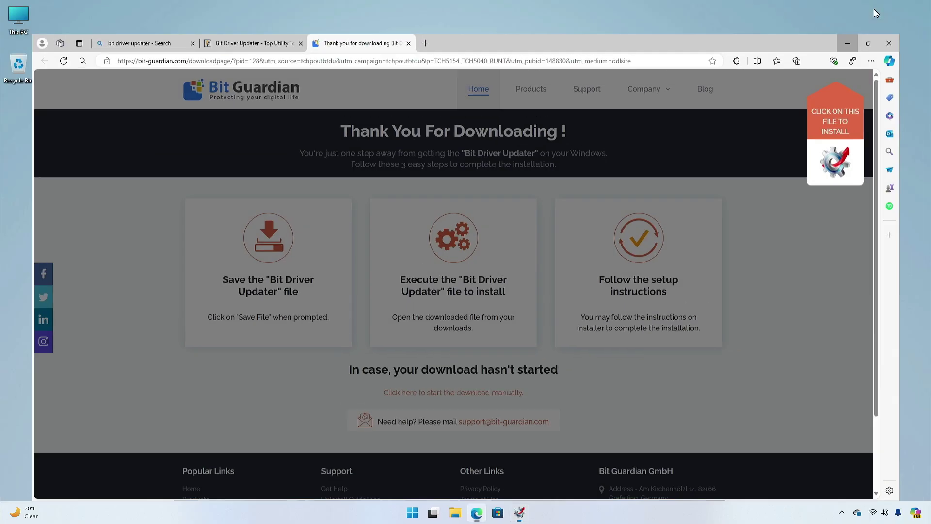
Install Bit Driver Updater and review its scan result of 5 outdated drivers
click(876, 9)
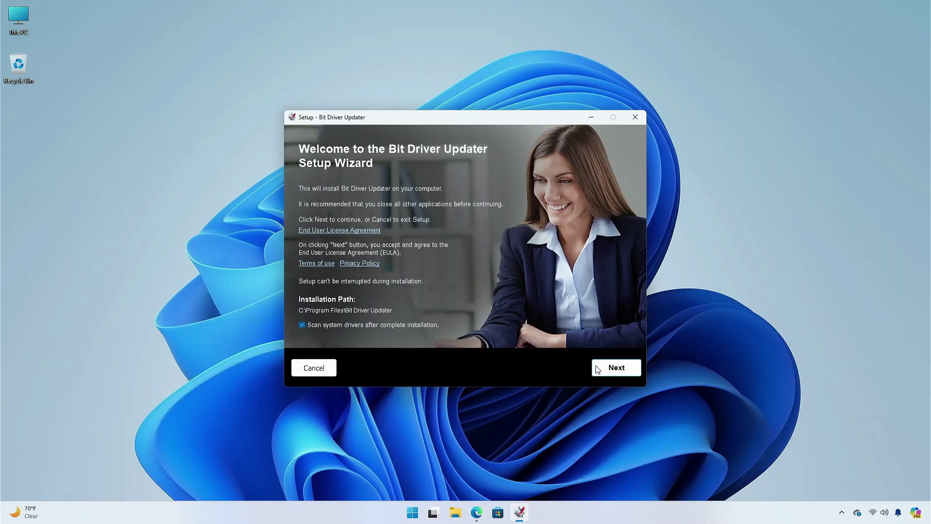
click(597, 369)
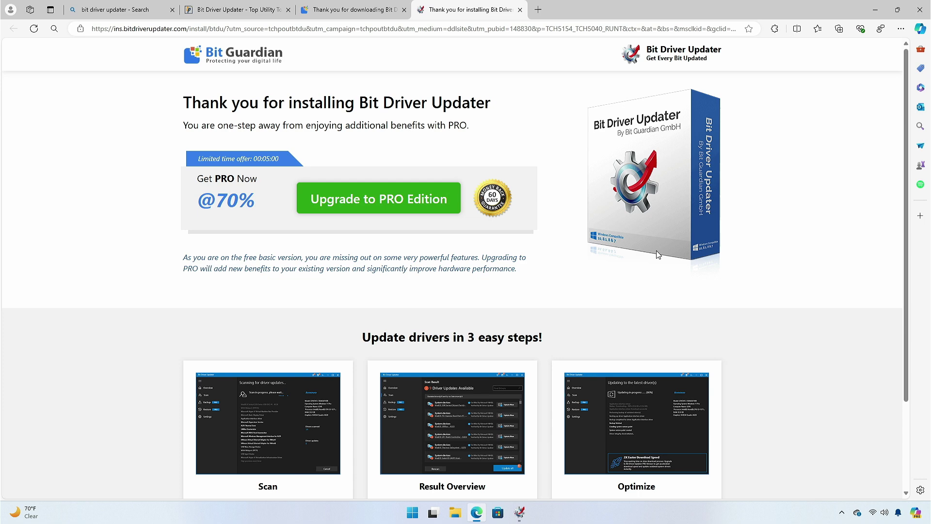
click(875, 10)
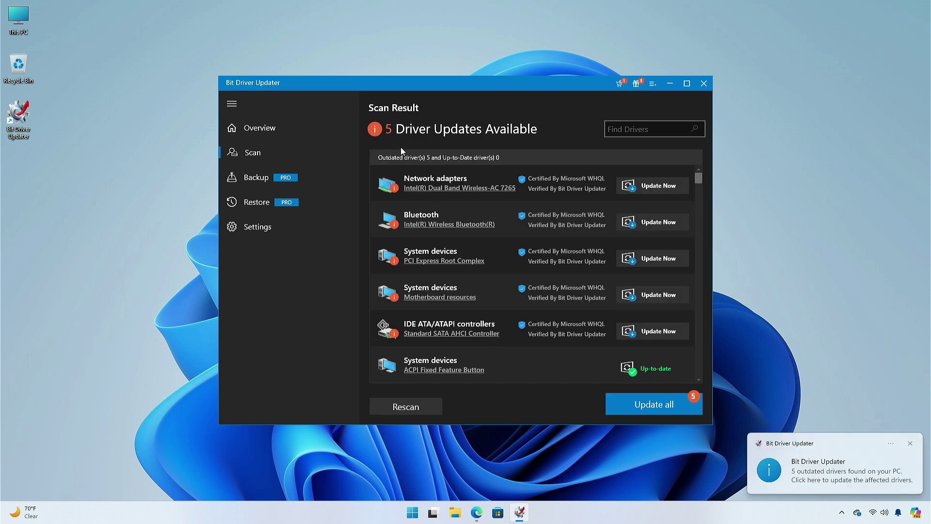
scroll(580, 228, down, 10)
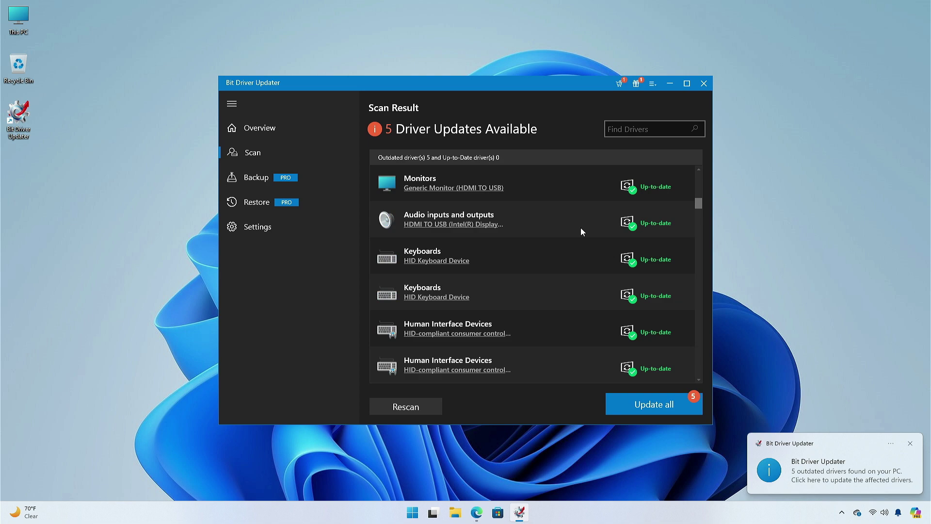
scroll(581, 228, up, 5)
scroll(630, 233, up, 4)
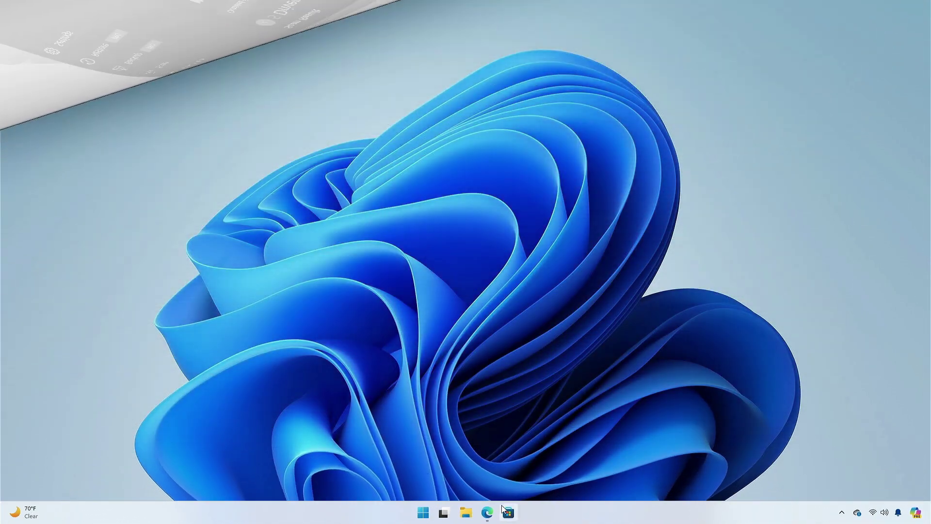
Search for 'driver genius' and download Driver Genius 24.0.0.134 from TechSpot
click(488, 512)
text(driver genius)
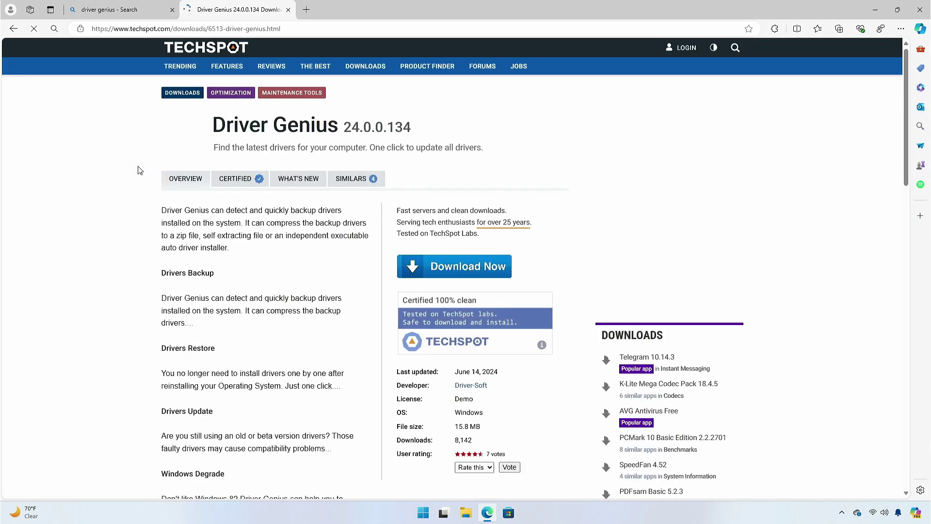
click(453, 266)
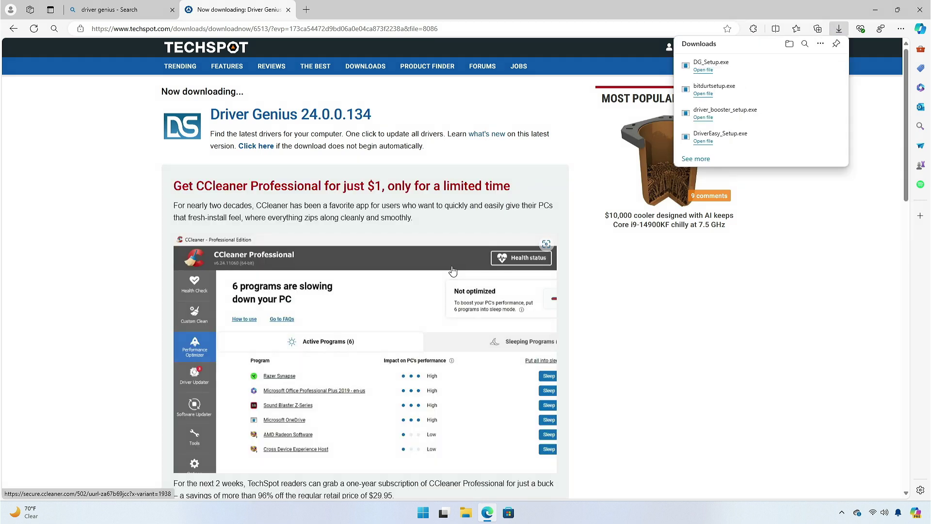
Run DG_Setup.exe with admin permission and default language, passing the welcome page
click(703, 70)
click(416, 338)
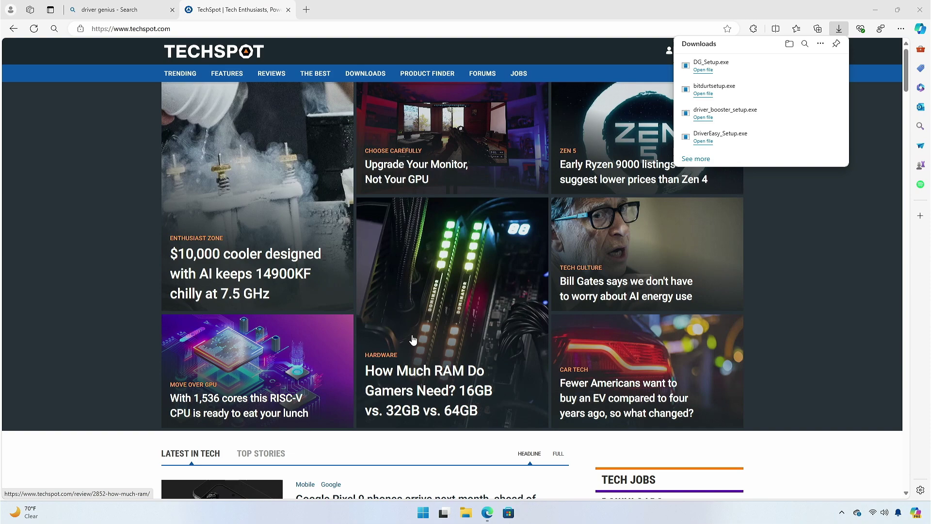
click(476, 277)
key(super+d)
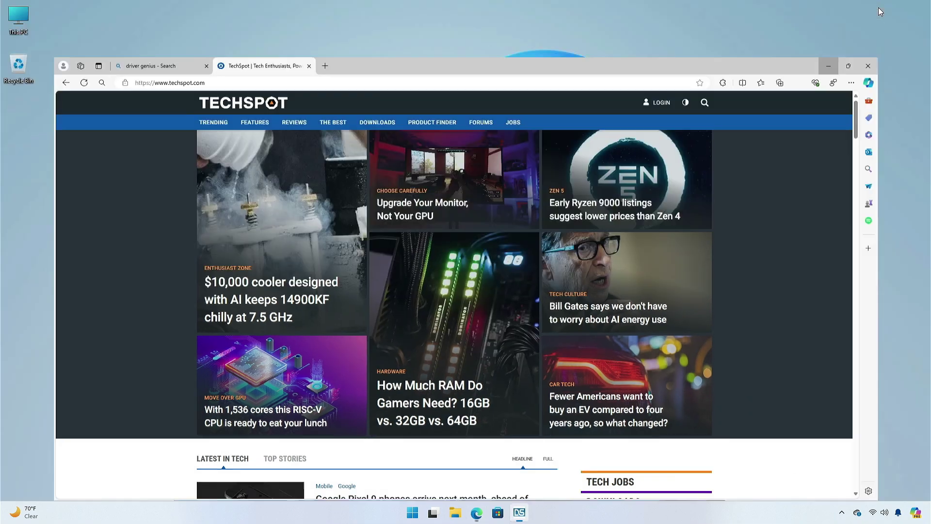
click(517, 333)
Install Driver Genius with the default licence, folders and tasks, then launch it
click(521, 333)
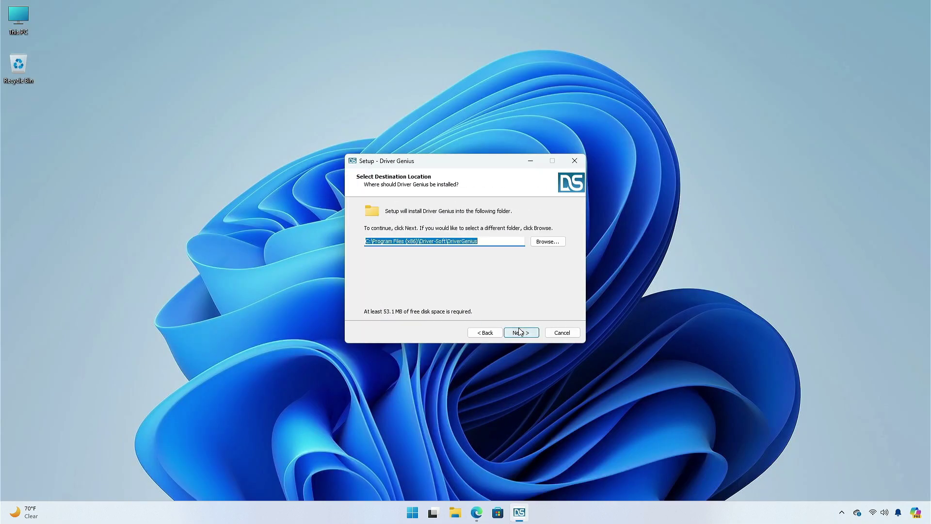
click(521, 333)
click(520, 333)
click(520, 332)
click(519, 333)
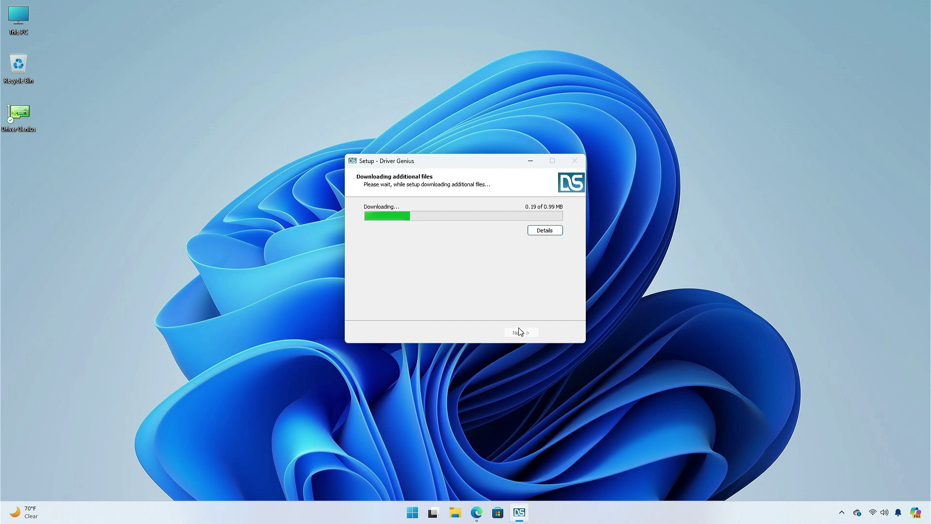
click(520, 333)
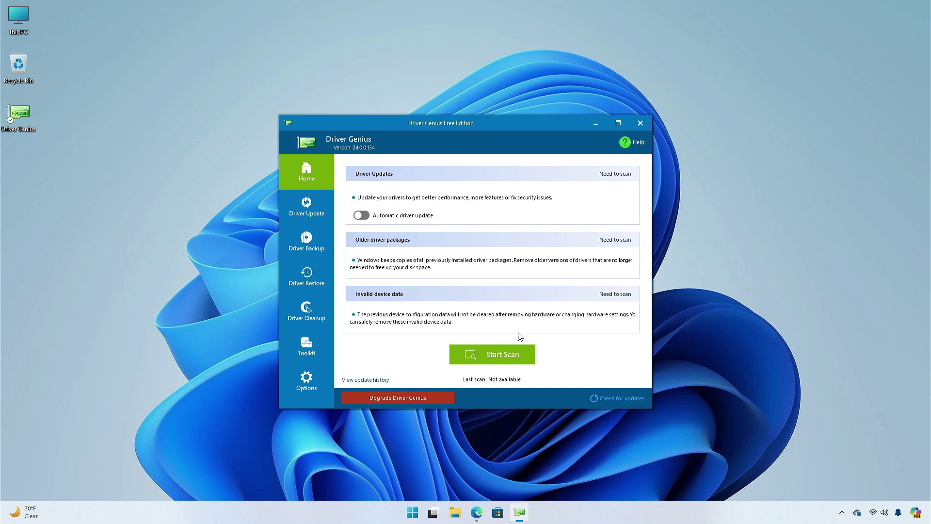
Scan the PC, view the 13 driver updates, and start Update All
click(497, 358)
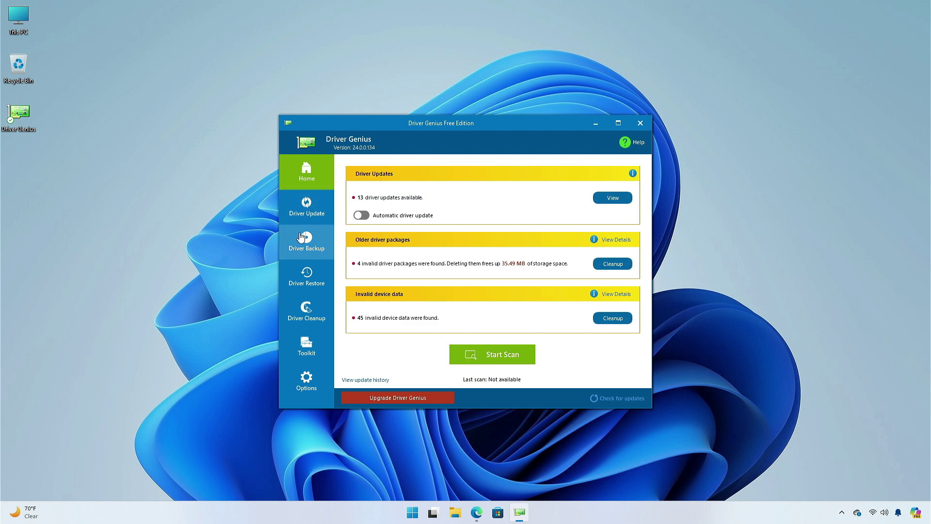
click(613, 197)
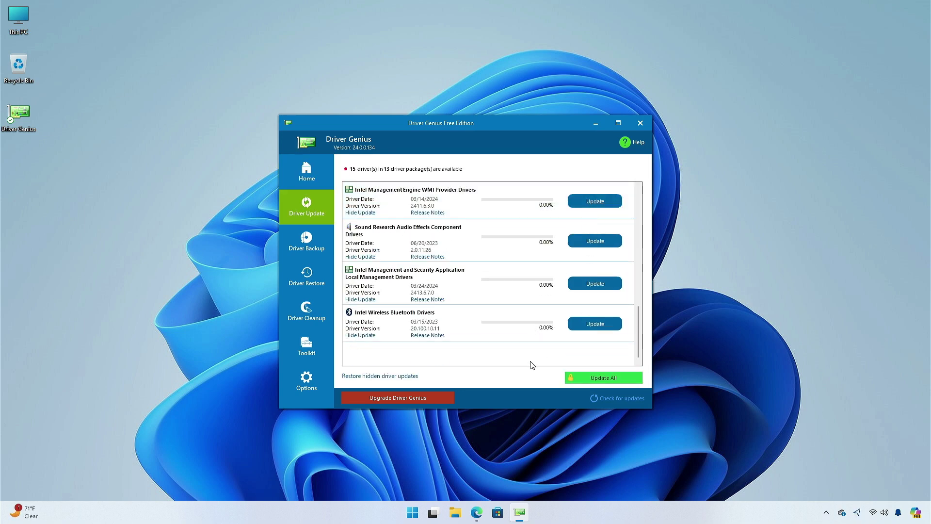
click(612, 377)
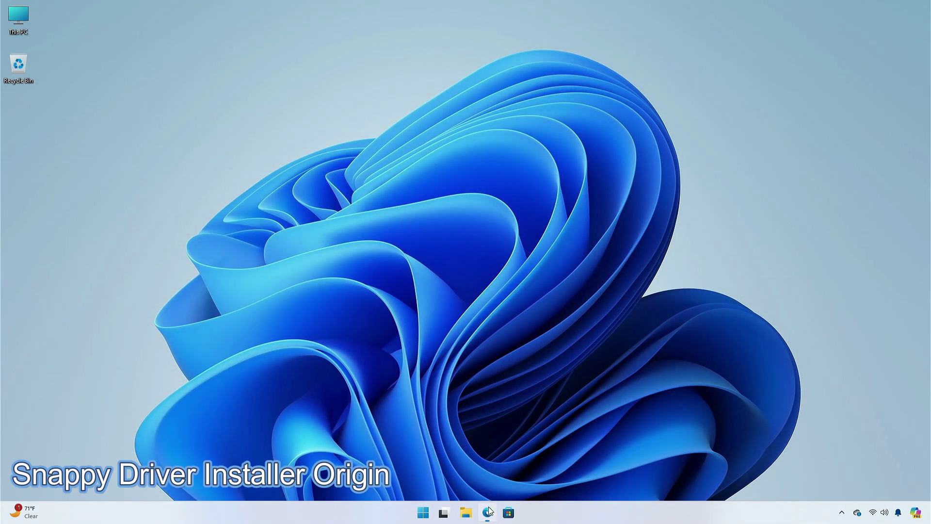
Search 'snappy driver installer origin', download SDIO_1.13.2.766.zip and open the archive
click(489, 511)
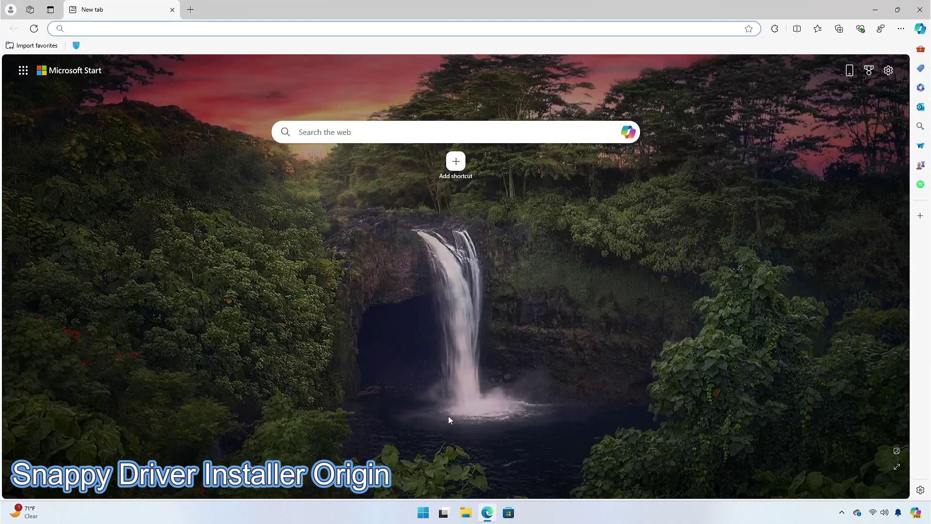
text(snappy driver installer origin)
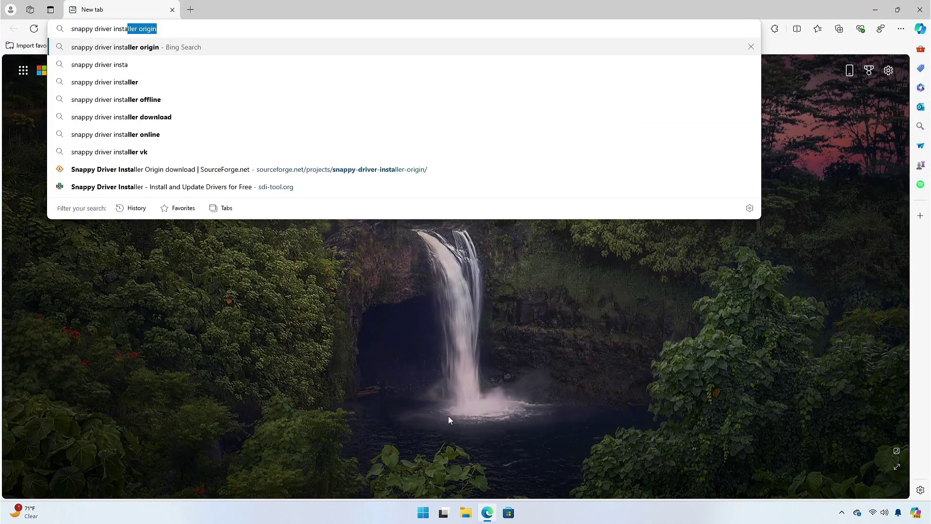
key(Return)
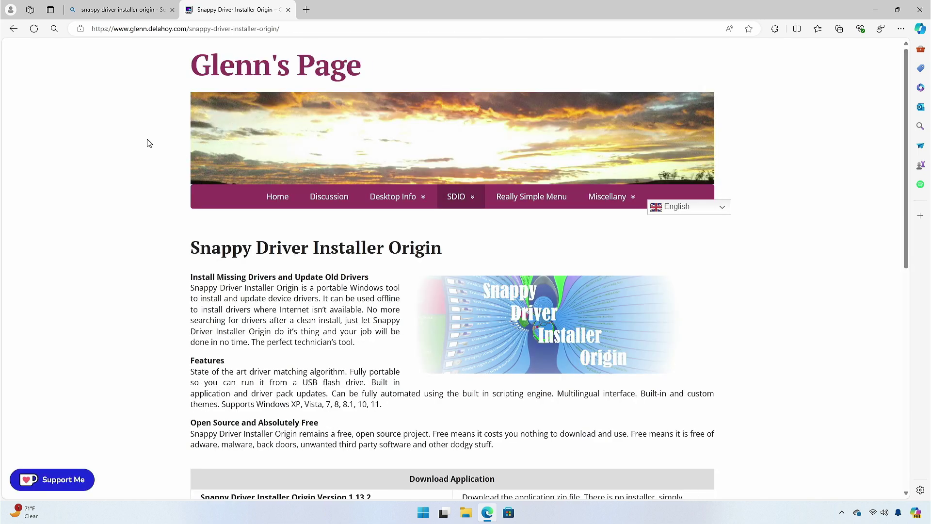
scroll(150, 154, down, 6)
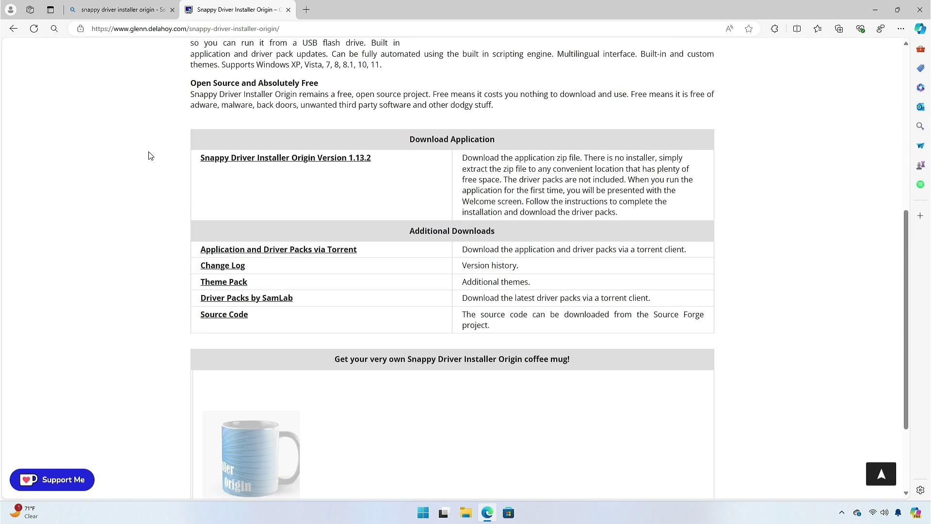
click(273, 161)
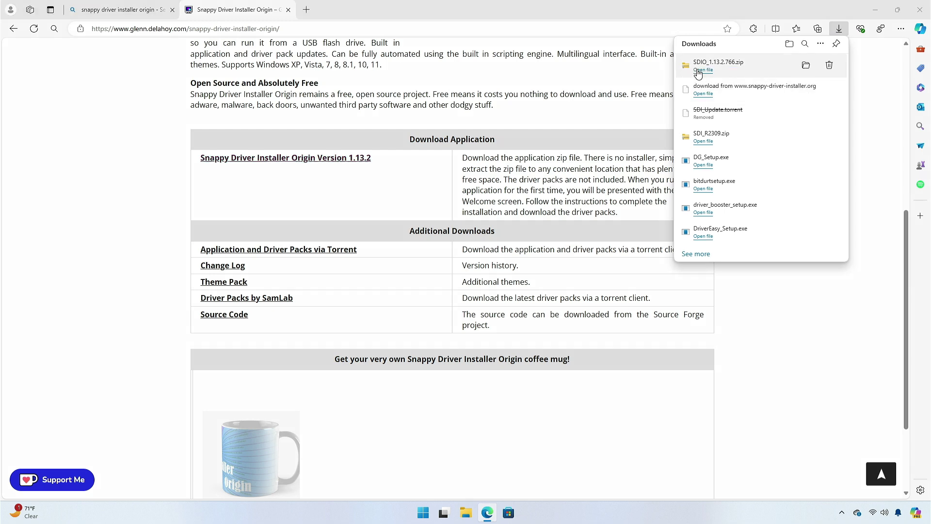
click(699, 70)
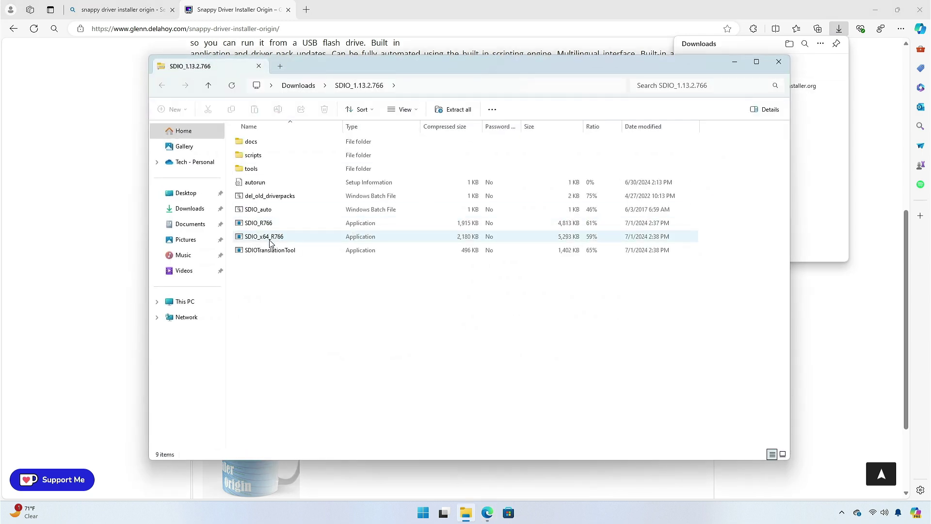
Launch SDIO_x64_R766, accepting the UAC prompt, GNU license and firewall access
double_click(270, 238)
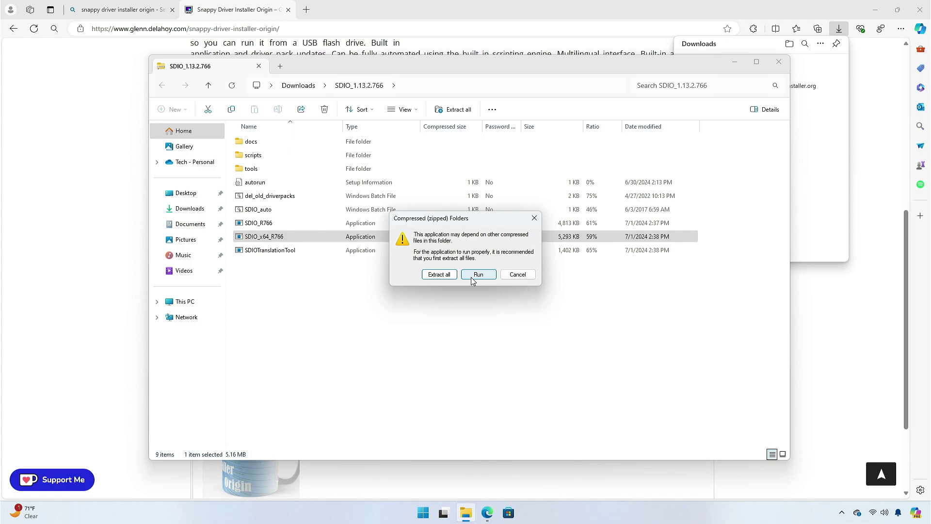
click(473, 280)
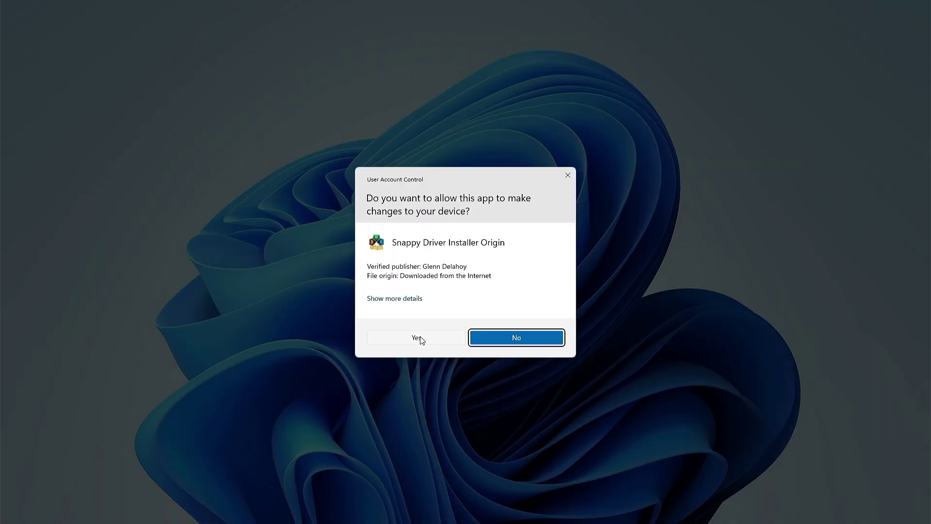
click(418, 338)
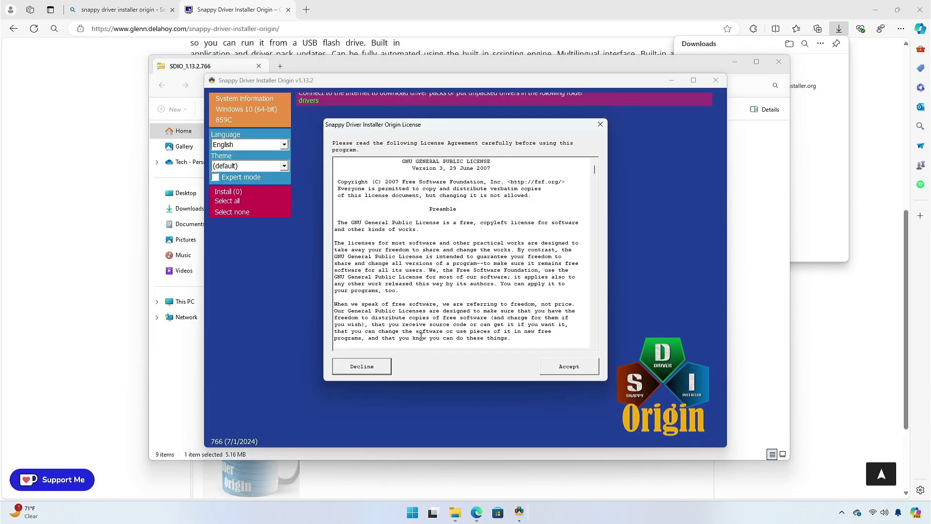
click(552, 363)
click(429, 334)
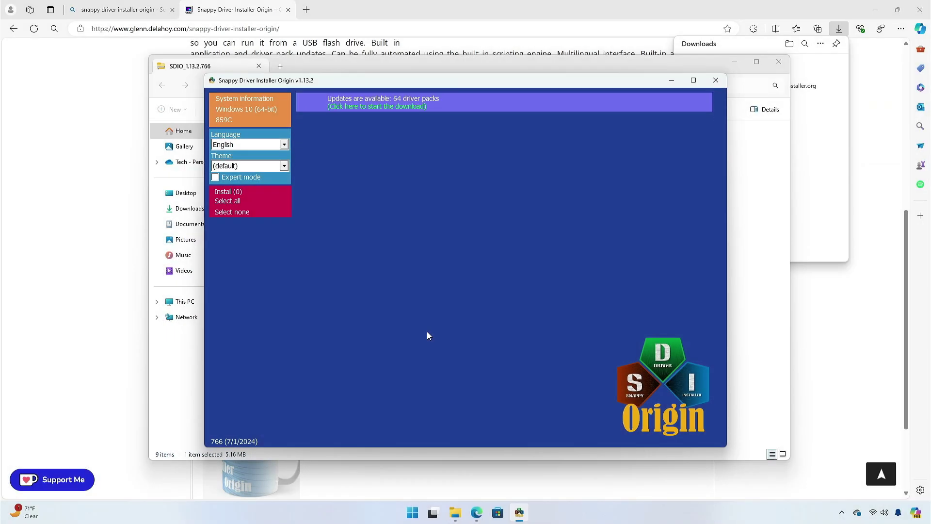
Check all 64 available driver packs for download, totalling 42720 MB
click(473, 105)
scroll(357, 176, down, 20)
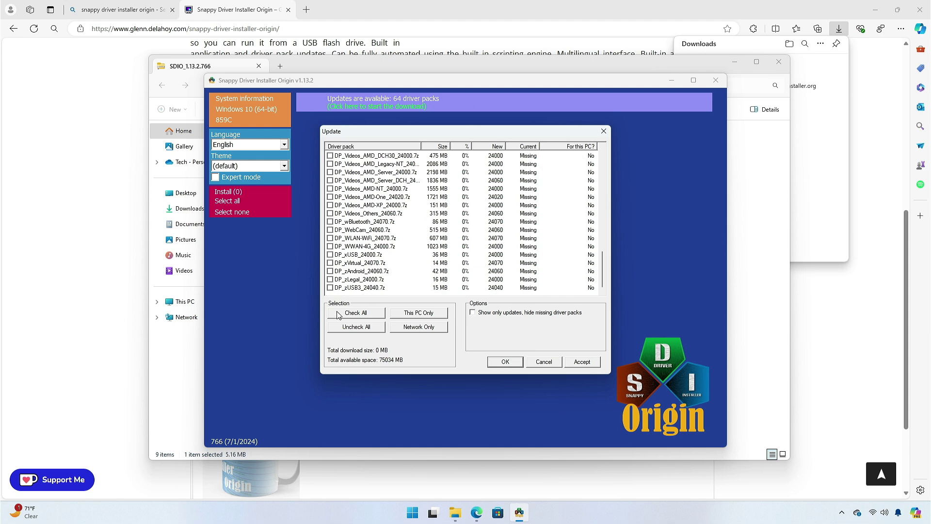
click(365, 314)
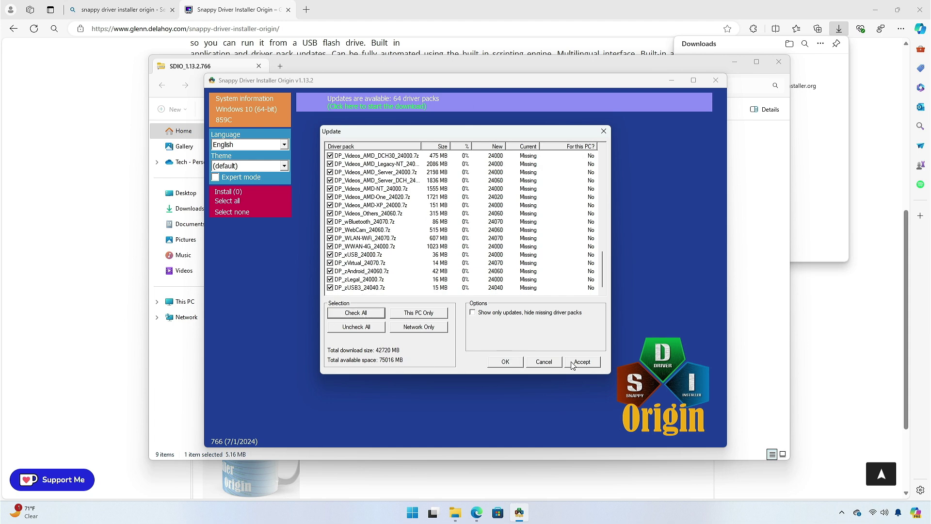